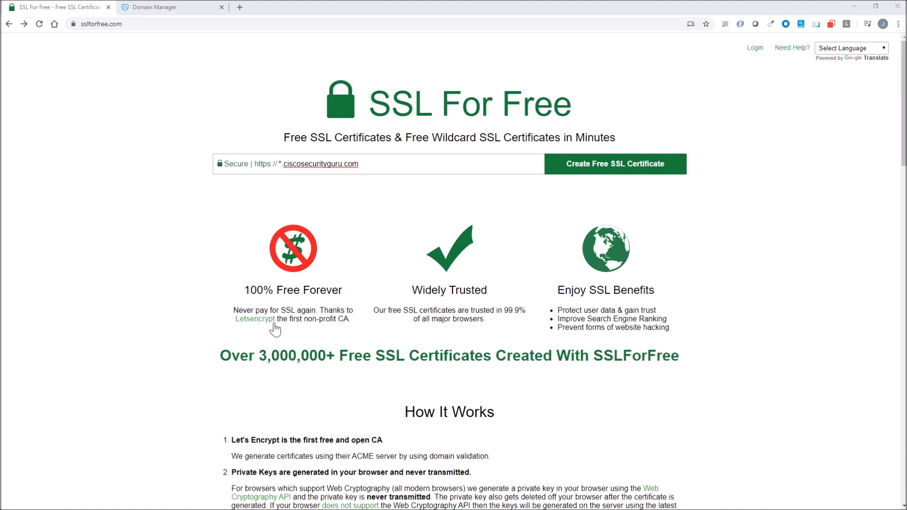
Create a free SSL certificate for *.ciscosecurityguru.com and choose manual domain verification through DNS
{"action": "left_click", "coordinate": [601, 175]}
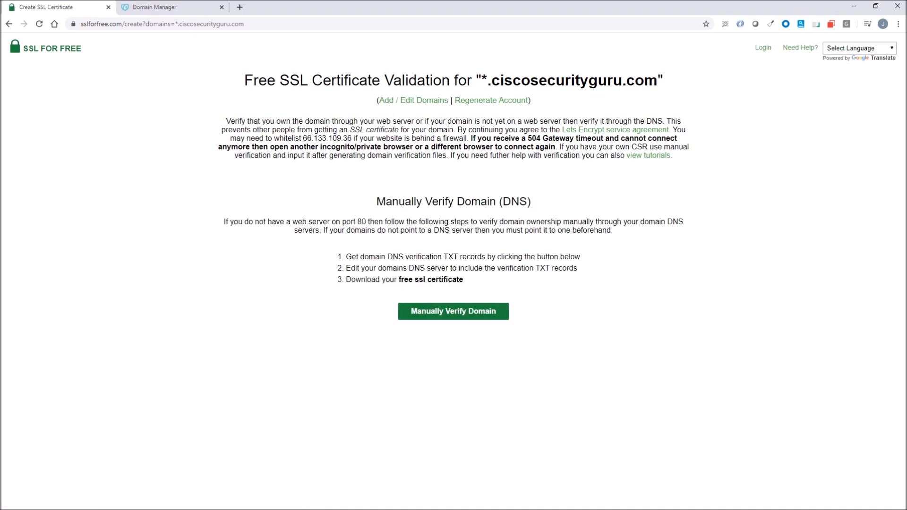
{"action": "left_click", "coordinate": [445, 312]}
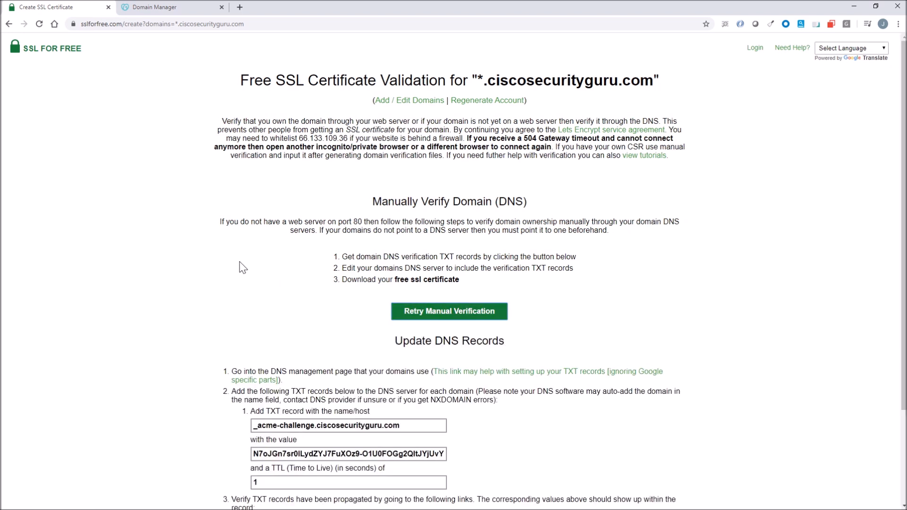
Copy _acme-challenge from the requested record name into the Host of the new TXT record in GoDaddy's DNS management
{"action": "scroll", "coordinate": [240, 279], "scroll_direction": "down", "scroll_amount": 1}
{"action": "left_click_drag", "start_coordinate": [314, 366], "coordinate": [228, 367]}
{"action": "key", "text": "ctrl+c"}
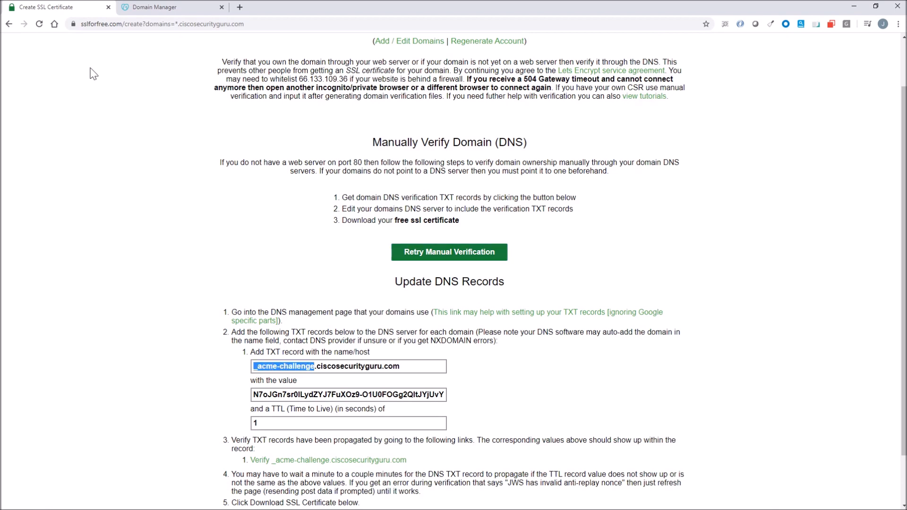
{"action": "left_click", "coordinate": [144, 9]}
{"action": "left_click", "coordinate": [300, 279]}
{"action": "key", "text": "ctrl+v"}
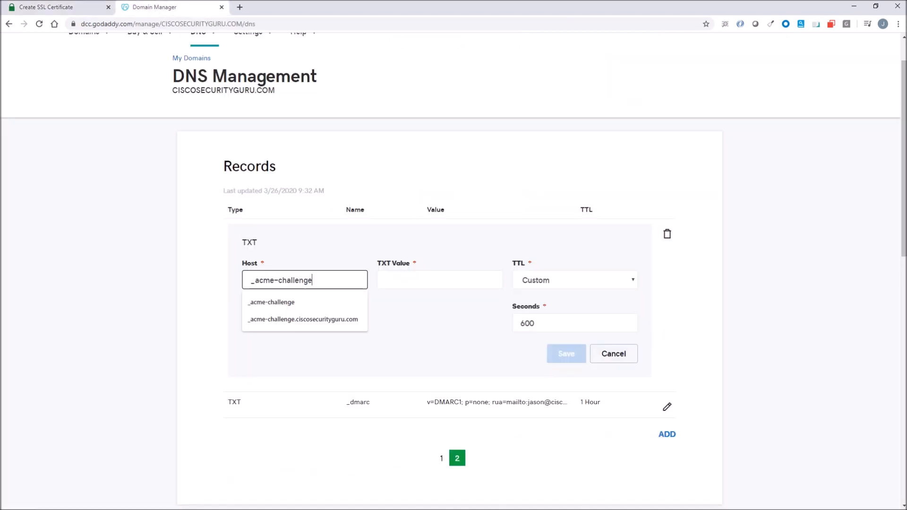
{"action": "left_click", "coordinate": [95, 130]}
Copy the verification value from SSL For Free into the TXT Value of the _acme-challenge record and save the record
{"action": "left_click", "coordinate": [74, 10]}
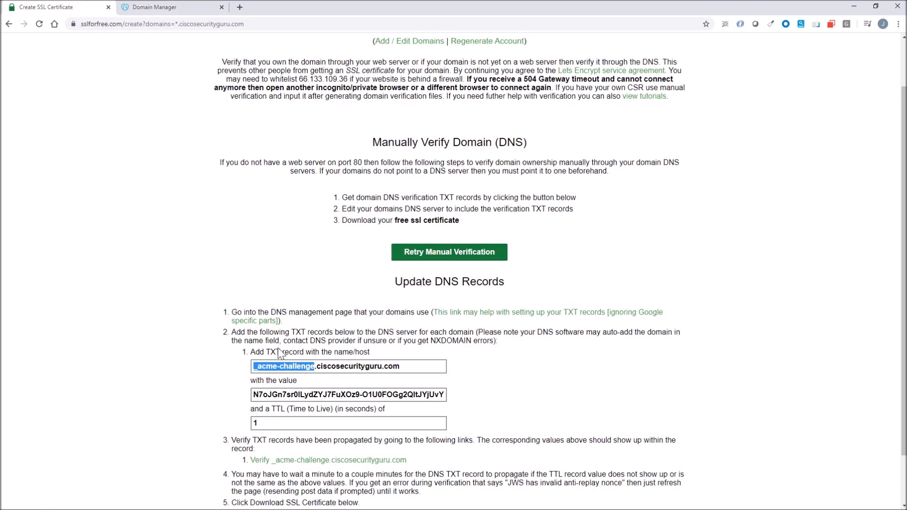
{"action": "triple_click", "coordinate": [412, 396]}
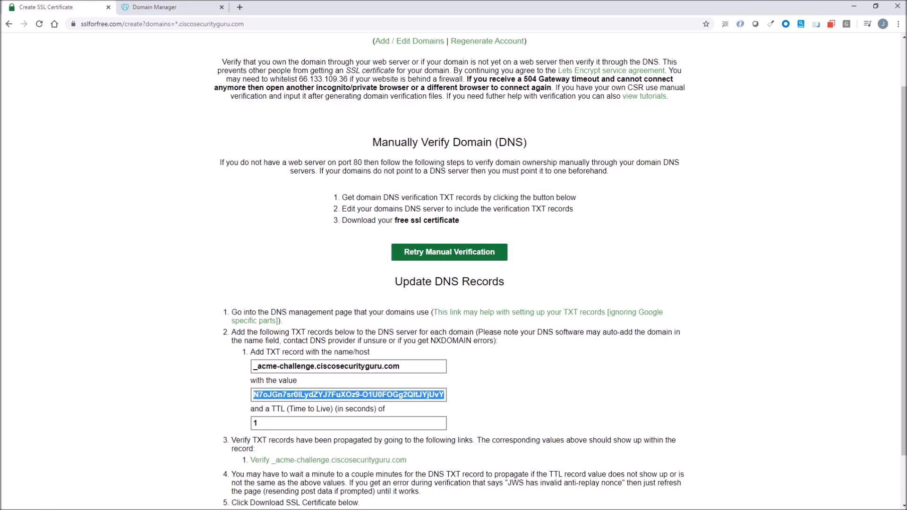
{"action": "key", "text": "ctrl+c"}
{"action": "left_click", "coordinate": [155, 8]}
{"action": "left_click", "coordinate": [383, 284]}
{"action": "key", "text": "ctrl+v"}
{"action": "left_click", "coordinate": [560, 353]}
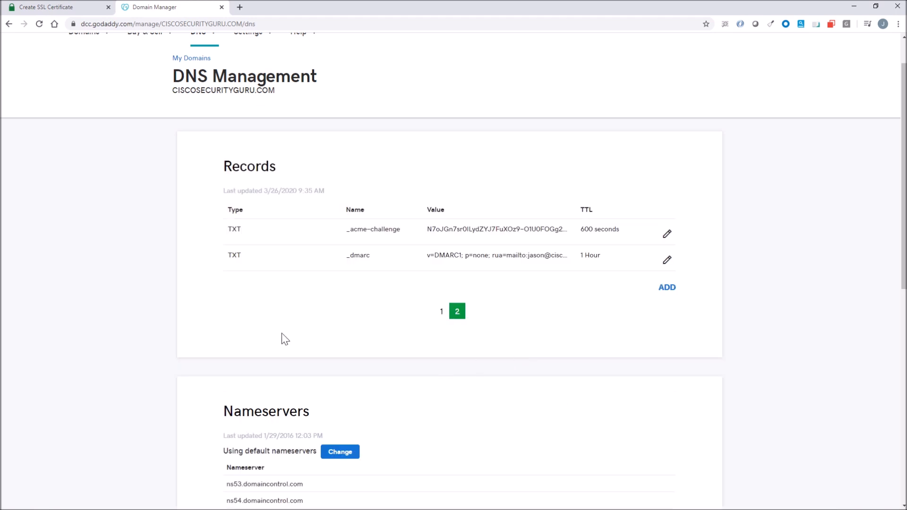
Check on SSL For Free whether the _acme-challenge.ciscosecurityguru.com TXT record has propagated, and return to the certificate page
{"action": "left_click", "coordinate": [60, 7]}
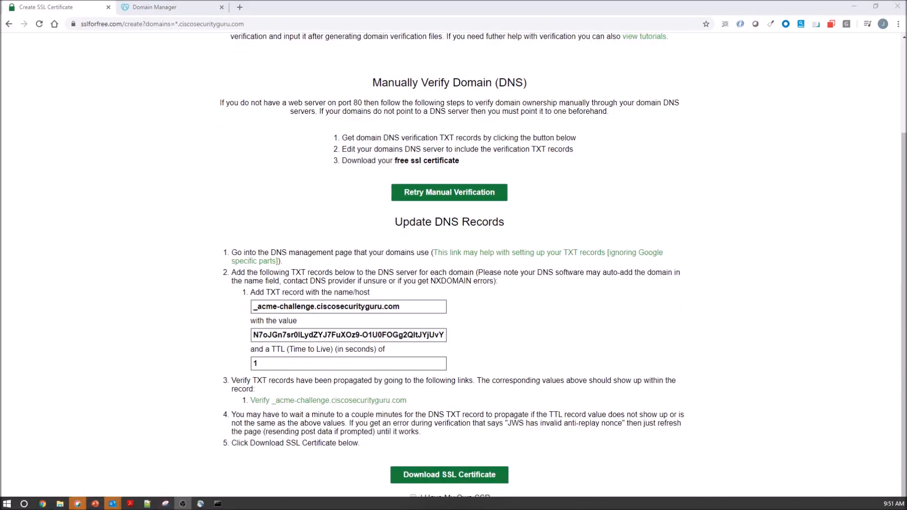
{"action": "left_click", "coordinate": [340, 400]}
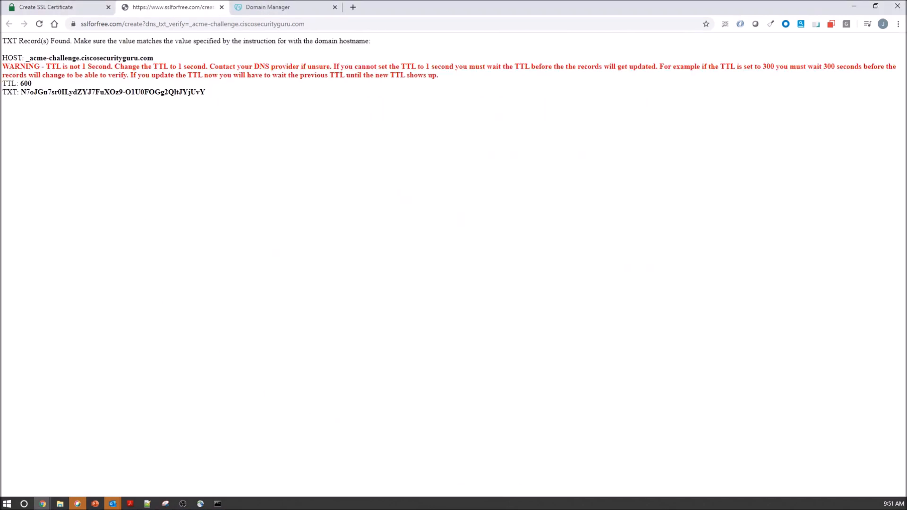
{"action": "left_click", "coordinate": [51, 7]}
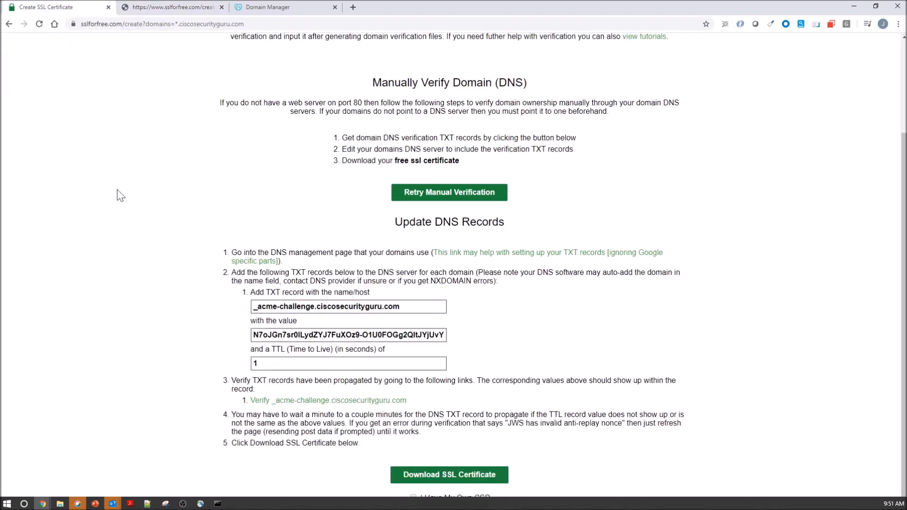
Generate the SSL certificate and download all of its certificate files
{"action": "left_click", "coordinate": [452, 475]}
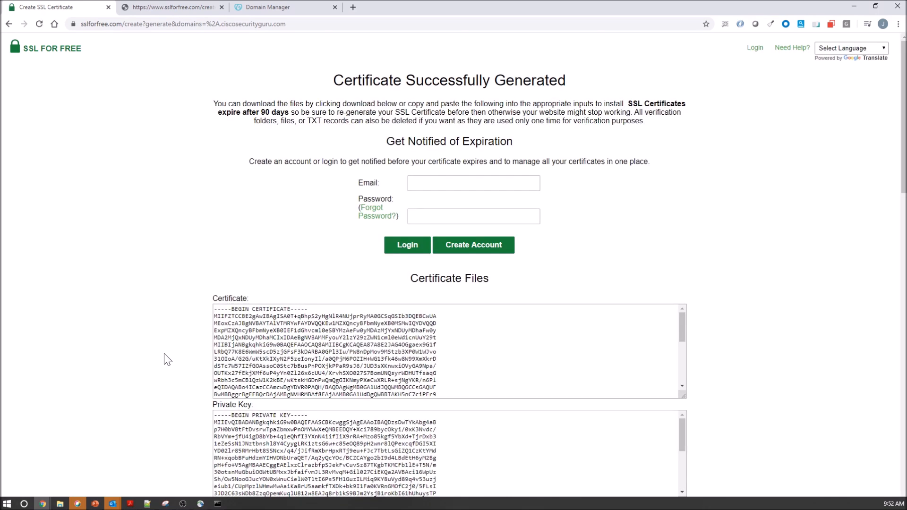
{"action": "scroll", "coordinate": [165, 359], "scroll_direction": "down", "scroll_amount": 10}
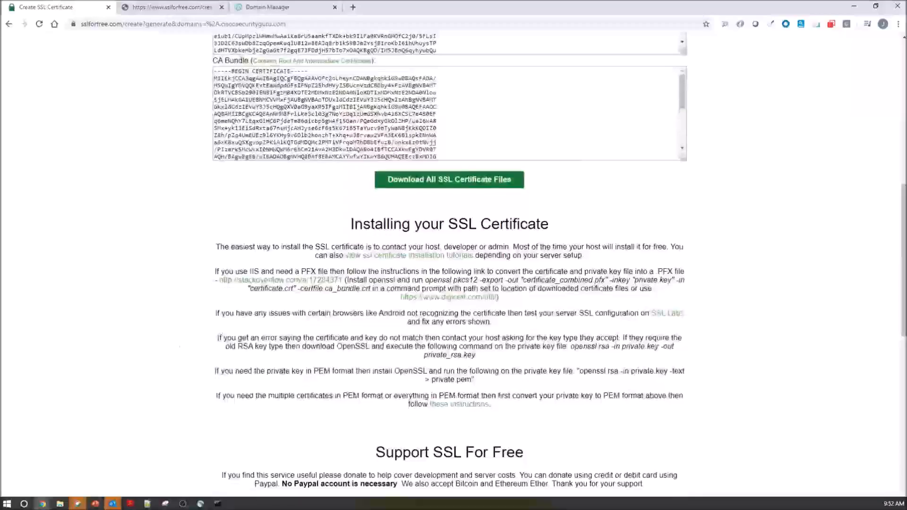
{"action": "left_click", "coordinate": [437, 179]}
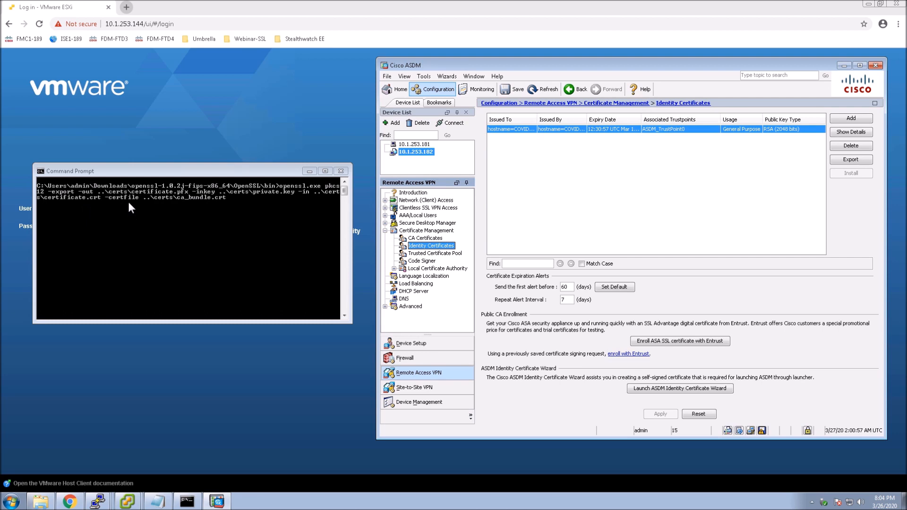
In Command Prompt, run the OpenSSL pkcs12 export to ..\certs\certificate.pfx, entering and verifying the export password
{"action": "left_click", "coordinate": [237, 201]}
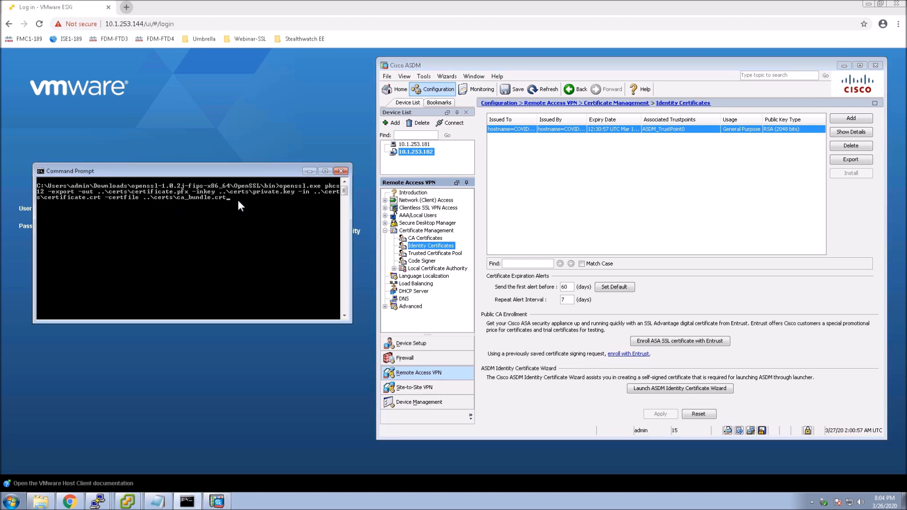
{"action": "key", "text": "Return"}
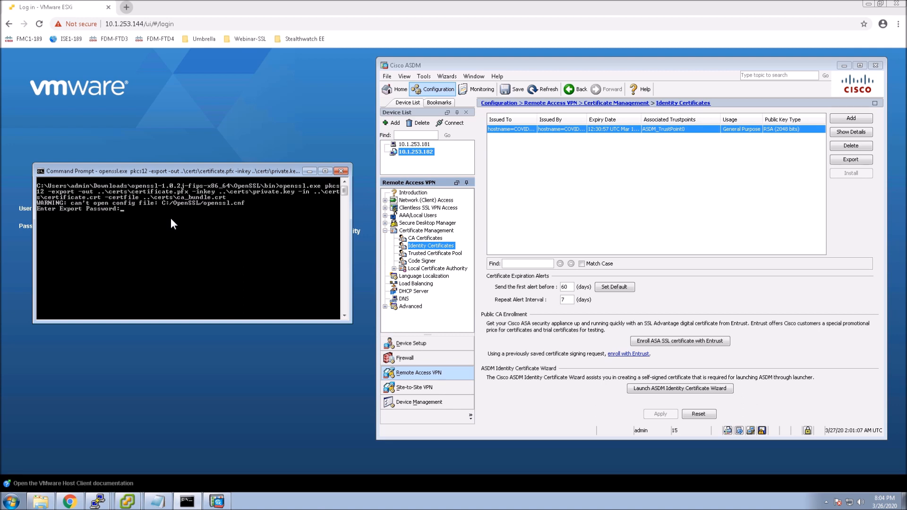
{"action": "key", "text": "Return"}
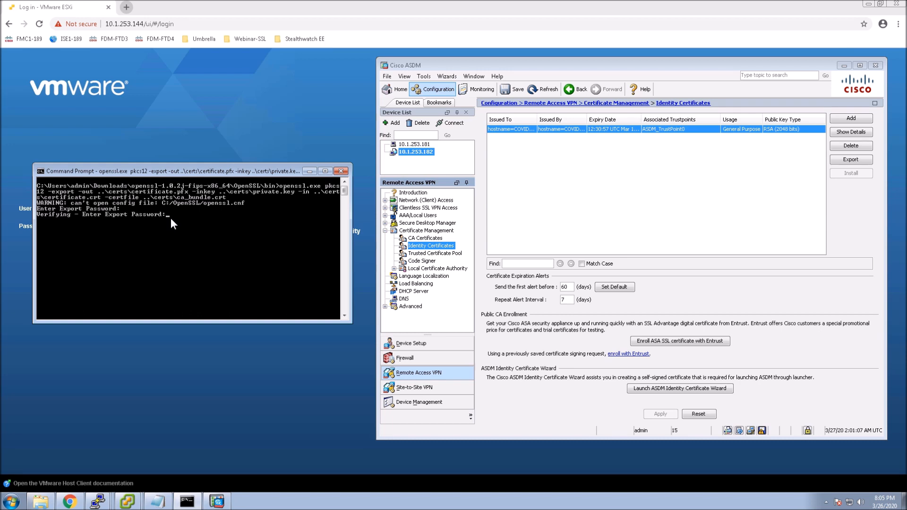
{"action": "key", "text": "Return"}
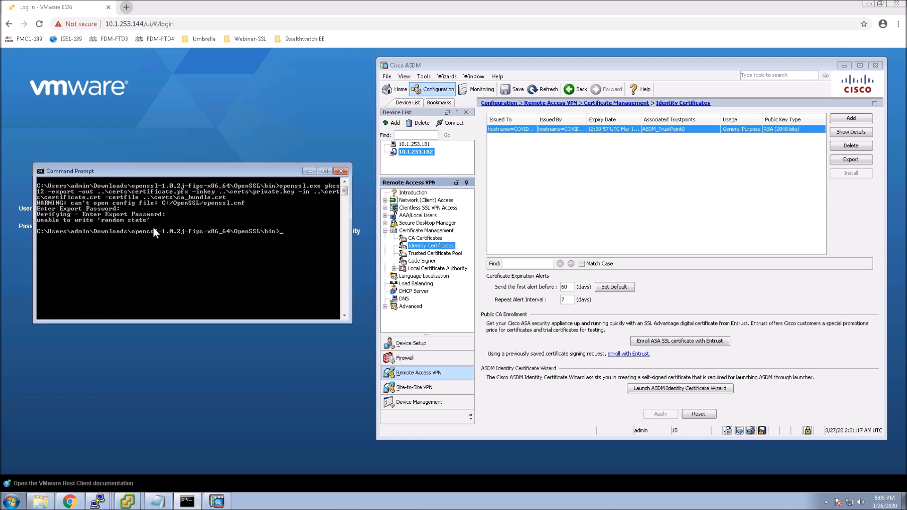
List the contents of the ..\certs folder with the dir command
{"action": "type", "text": "d"}
{"action": "type", "text": "ir ../cer"}
{"action": "key", "text": "BackSpace"}
{"action": "key", "text": "BackSpace"}
{"action": "key", "text": "BackSpace"}
{"action": "key", "text": "BackSpace"}
{"action": "type", "text": "\\certs"}
{"action": "key", "text": "Return"}
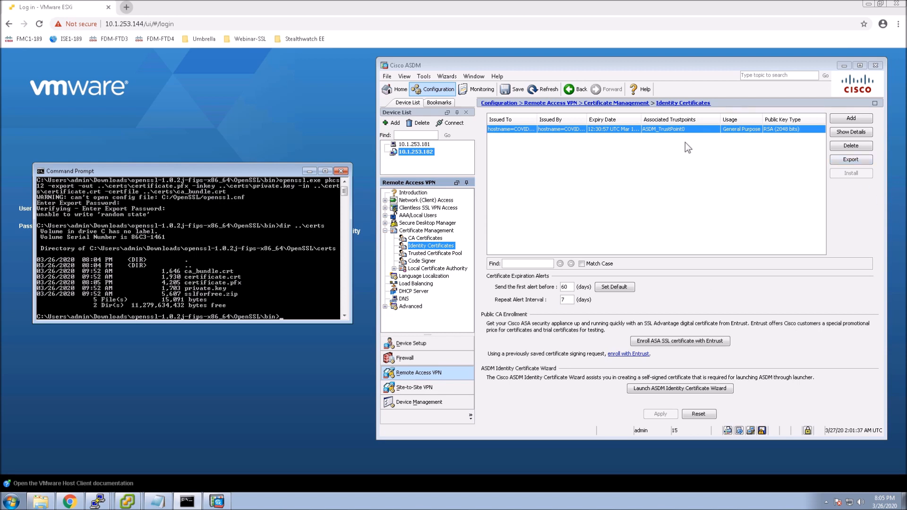
In Cisco ASDM, add an identity certificate with trustpoint name sslforfree and select certificate.pfx as the file to import
{"action": "left_click", "coordinate": [851, 119]}
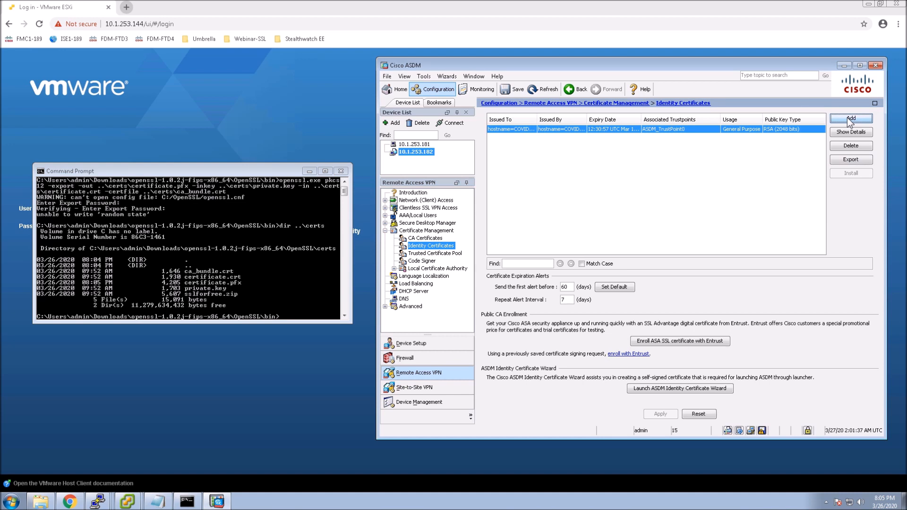
{"action": "left_click", "coordinate": [850, 119]}
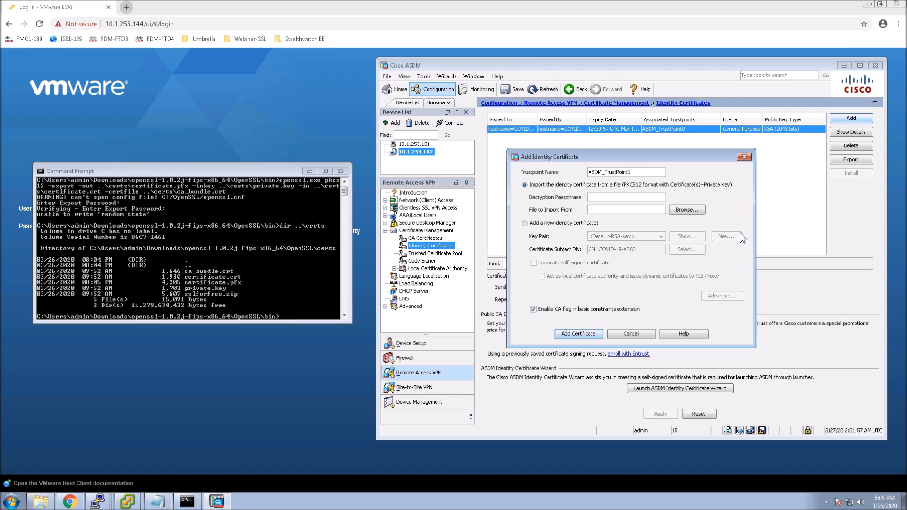
{"action": "left_click_drag", "start_coordinate": [632, 172], "coordinate": [576, 167]}
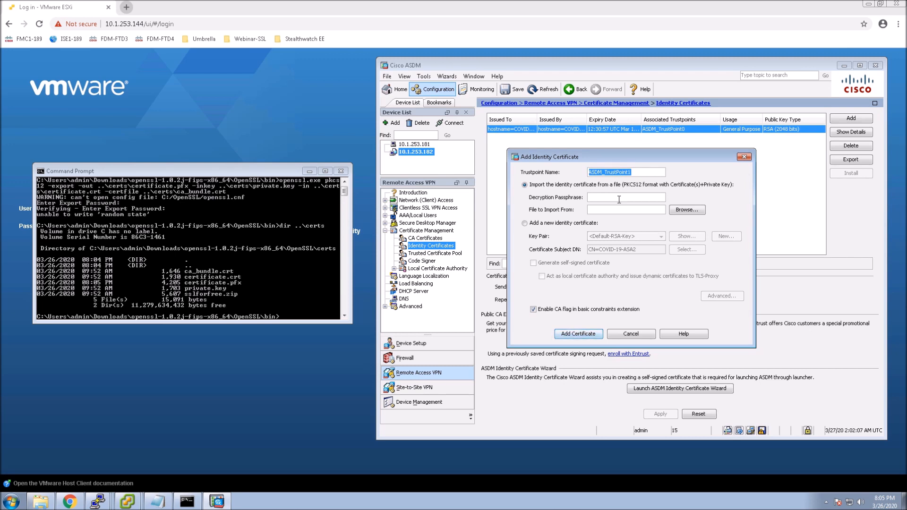
{"action": "type", "text": "sslforfree"}
{"action": "left_click", "coordinate": [693, 211]}
{"action": "left_click", "coordinate": [550, 195]}
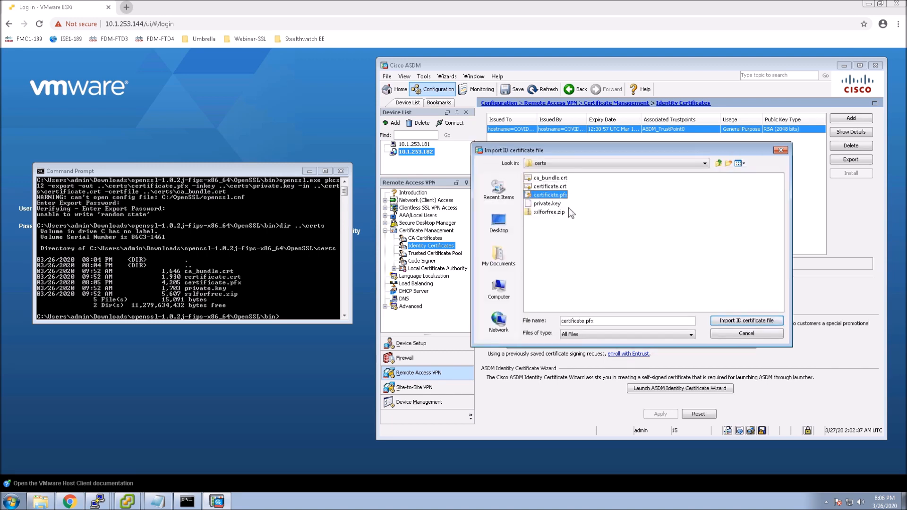
{"action": "left_click", "coordinate": [719, 321]}
{"action": "left_click", "coordinate": [725, 325]}
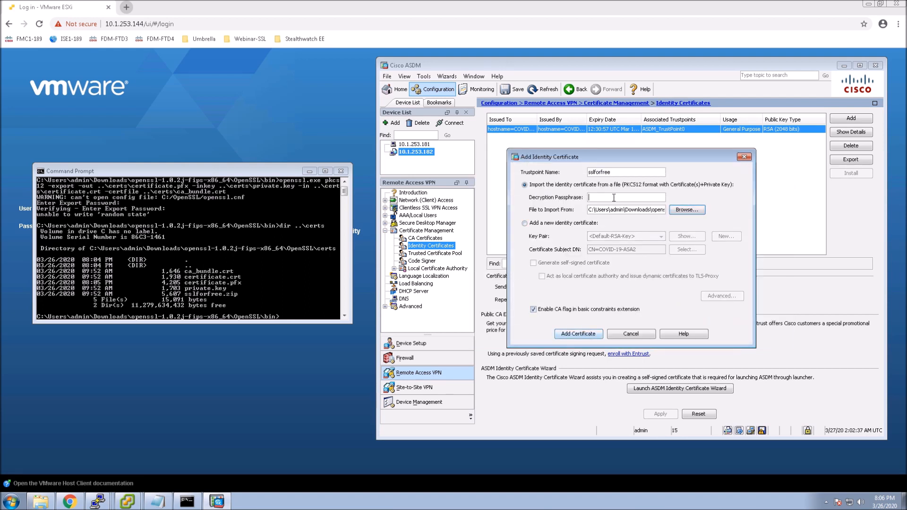
Enter the decryption passphrase and add the identity certificate, acknowledging the import message
{"action": "type", "text": "**********"}
{"action": "left_click", "coordinate": [573, 336]}
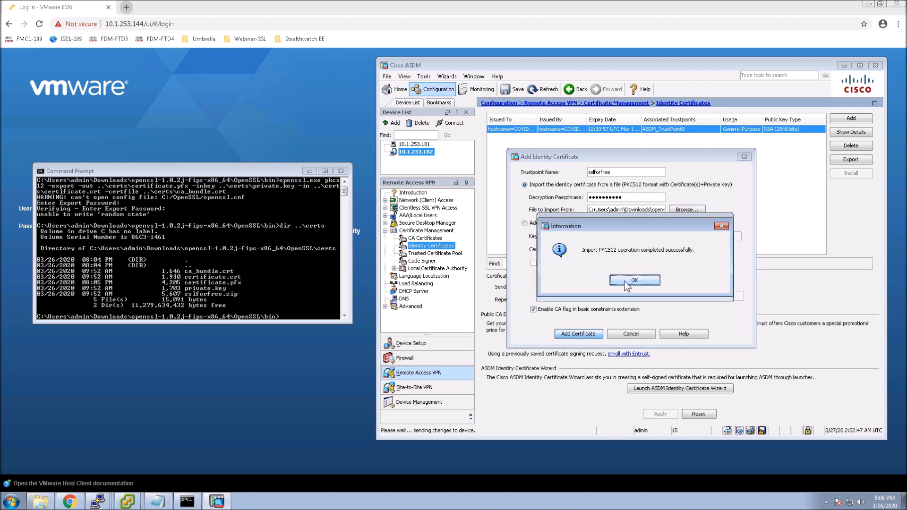
{"action": "left_click", "coordinate": [626, 281]}
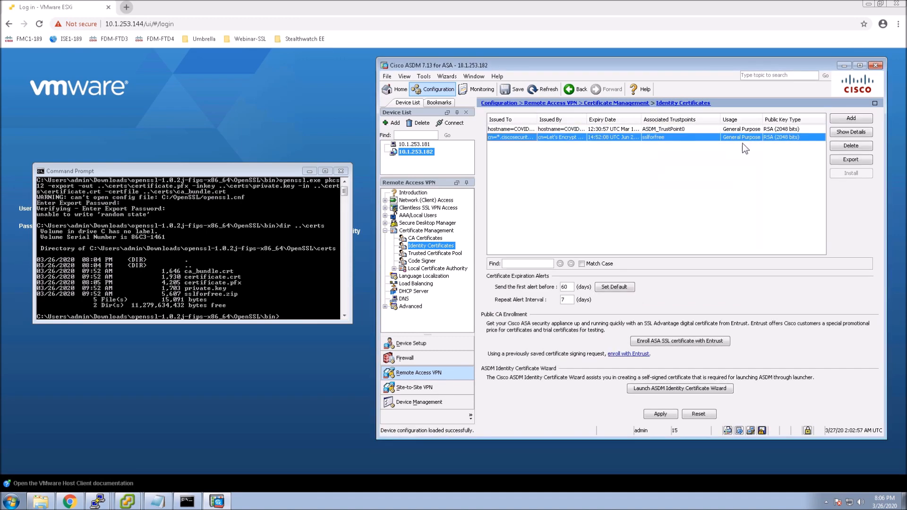
Review the sslforfree certificate's general, issued-to and issued-by details, and view the CA Certificates list
{"action": "left_click", "coordinate": [850, 131]}
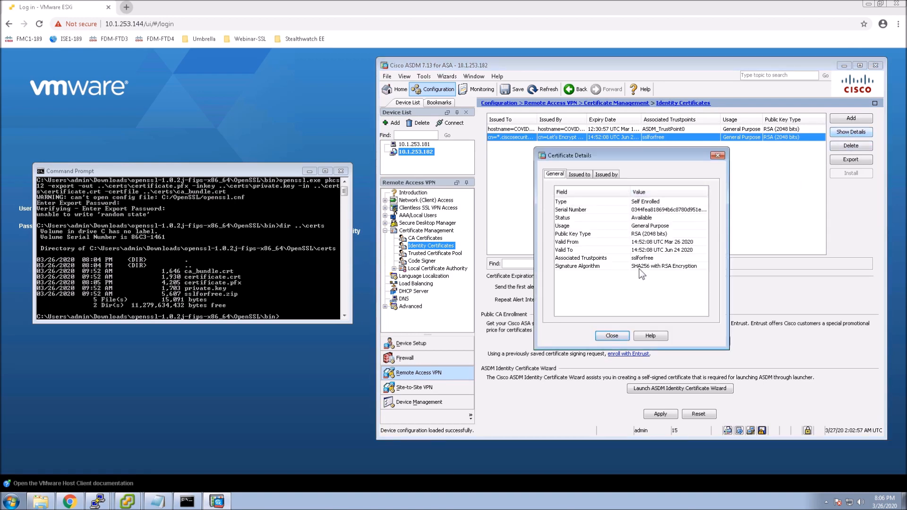
{"action": "left_click", "coordinate": [579, 174]}
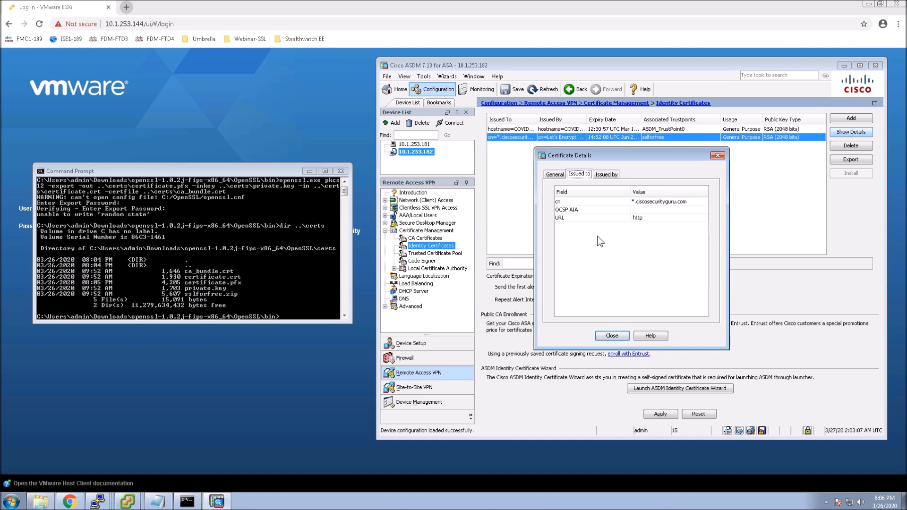
{"action": "left_click", "coordinate": [607, 175]}
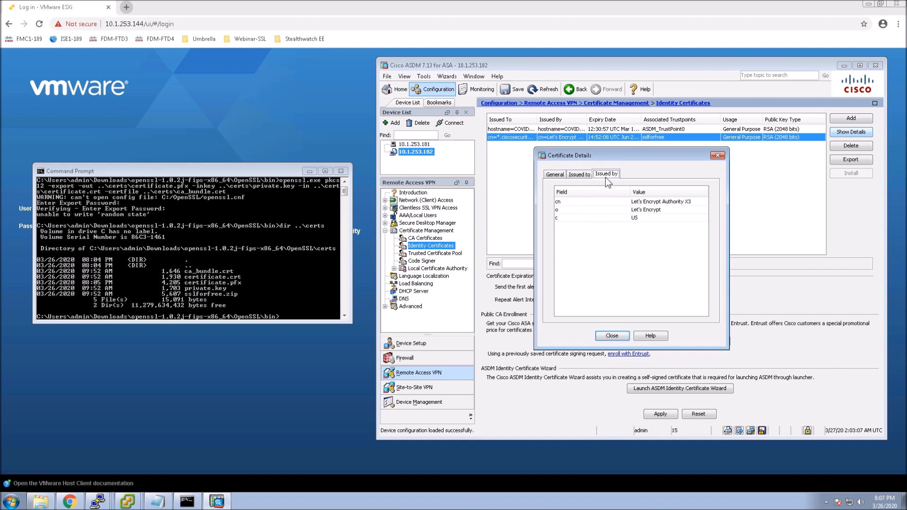
{"action": "left_click", "coordinate": [612, 336]}
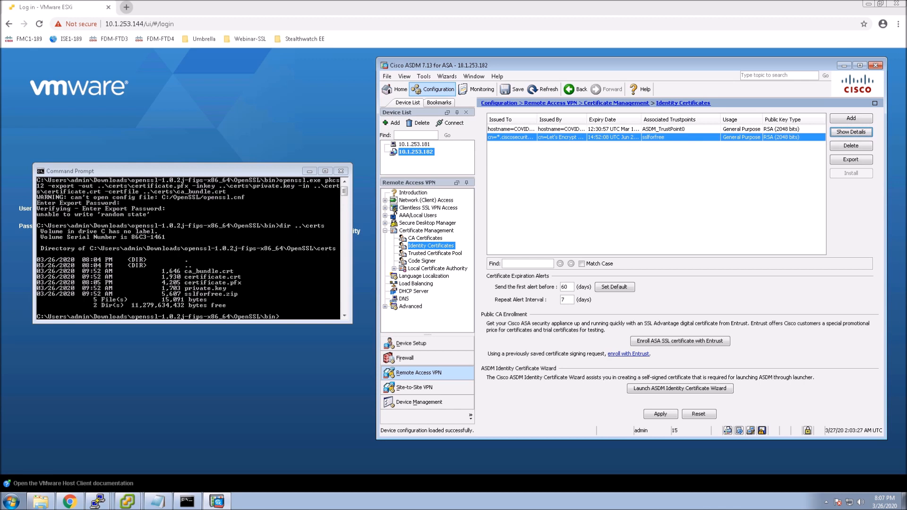
{"action": "left_click", "coordinate": [425, 238]}
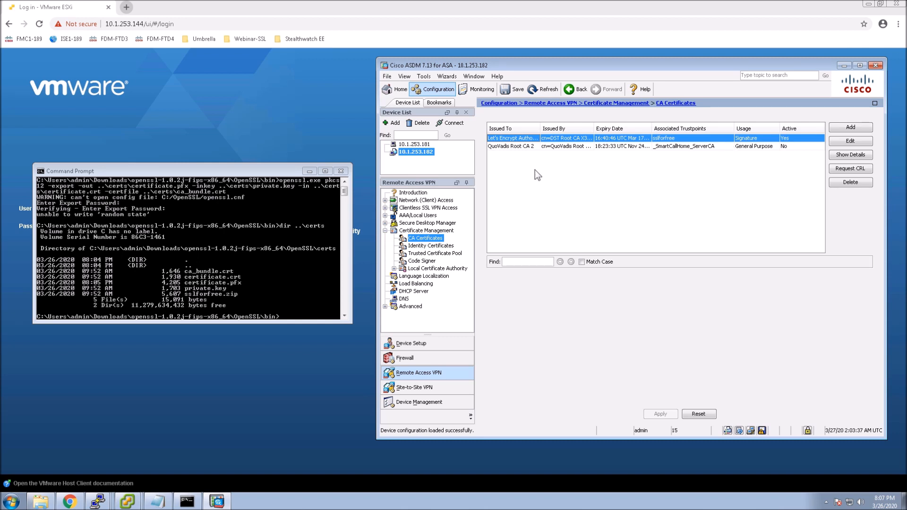
In the Remote Access VPN SSL settings, assign the sslforfree certificate as the outside interface's primary enrolled certificate and apply the change
{"action": "left_click", "coordinate": [385, 307]}
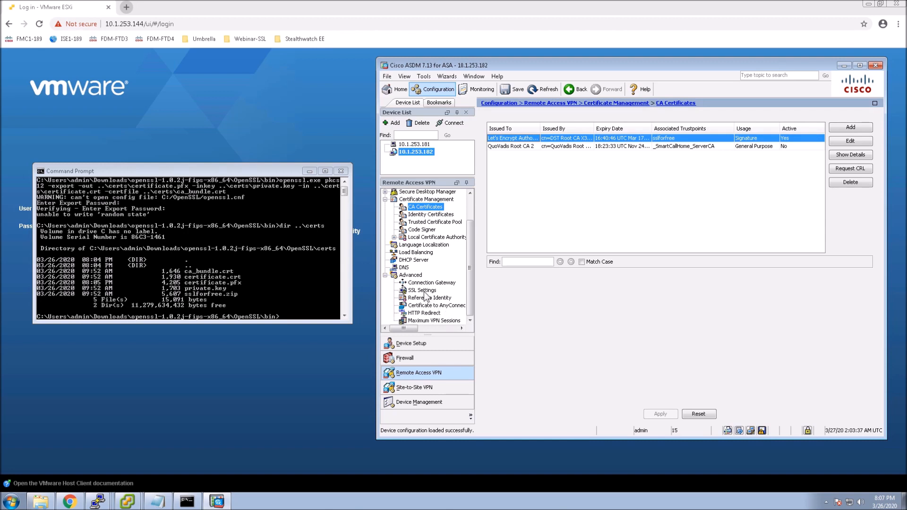
{"action": "left_click", "coordinate": [414, 292]}
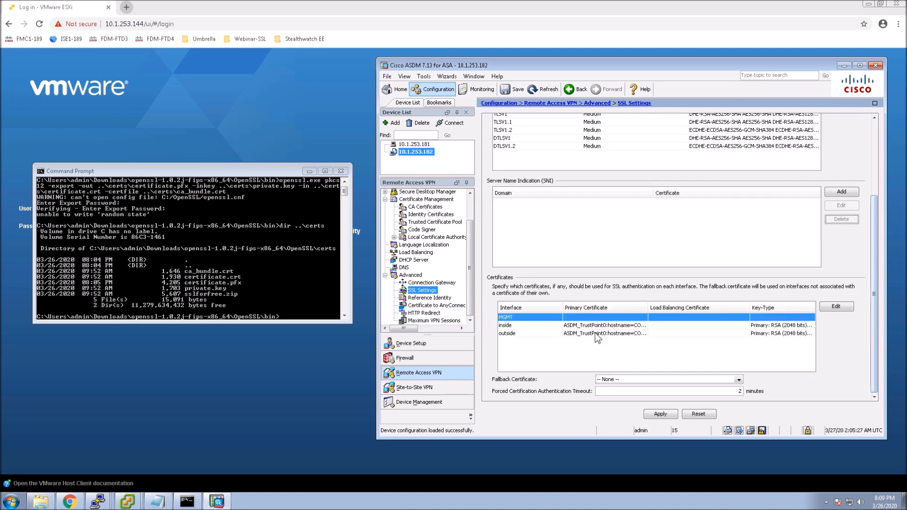
{"action": "left_click", "coordinate": [595, 333]}
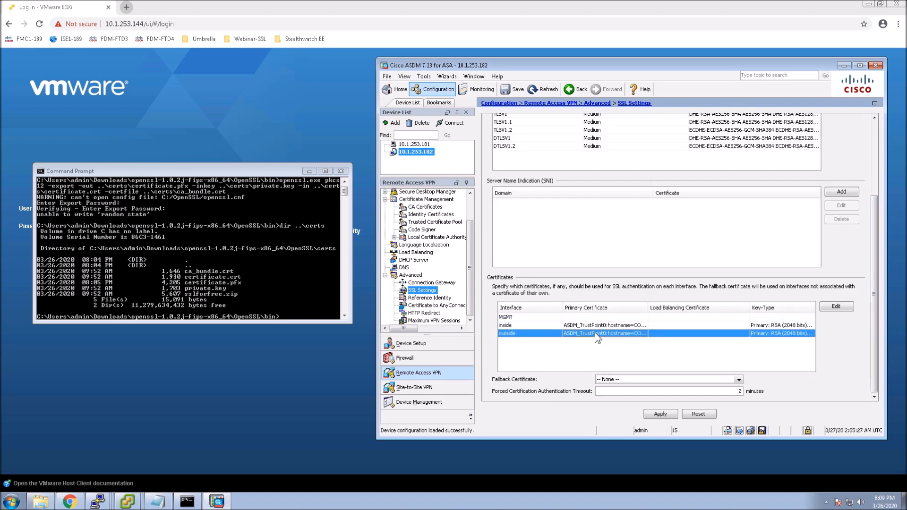
{"action": "left_click", "coordinate": [837, 306]}
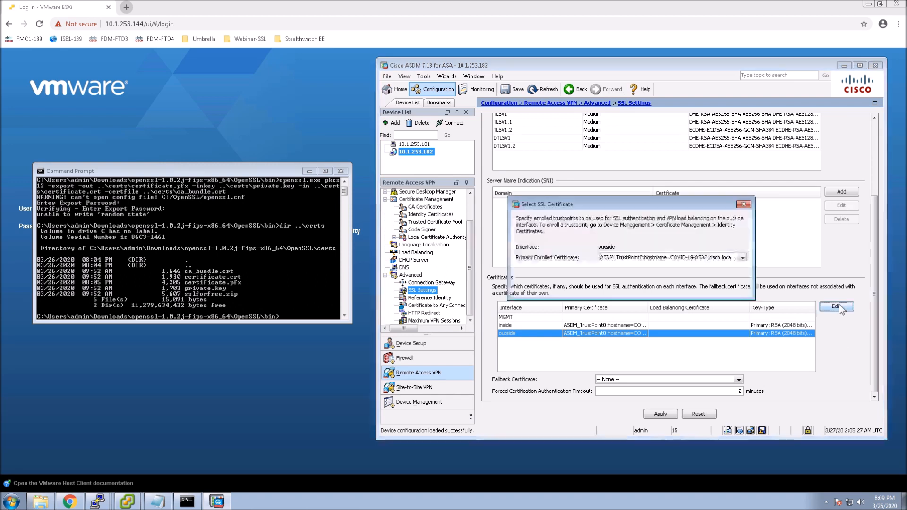
{"action": "left_click", "coordinate": [630, 259]}
{"action": "left_click", "coordinate": [630, 278]}
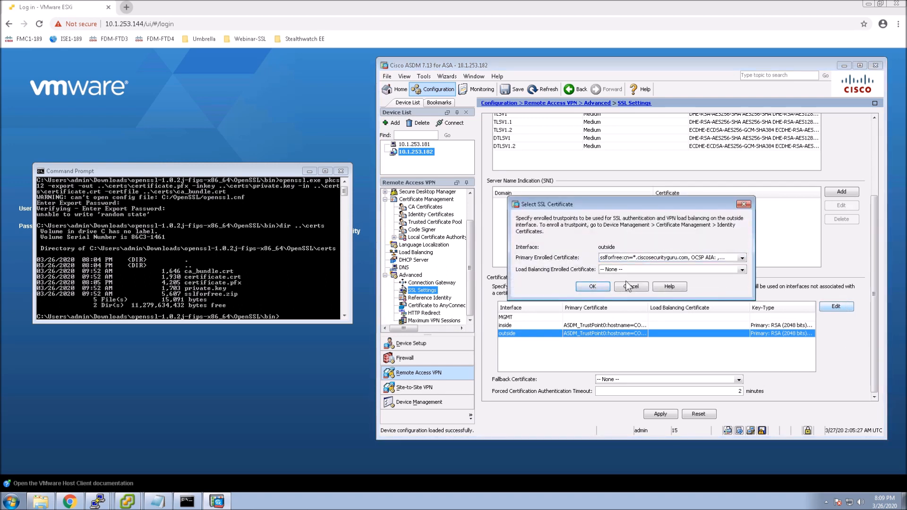
{"action": "left_click", "coordinate": [592, 286]}
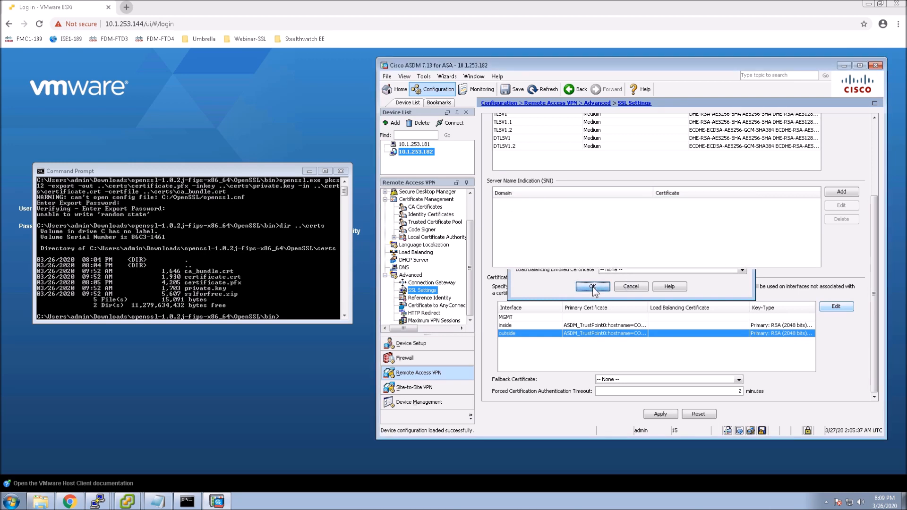
{"action": "left_click", "coordinate": [659, 414]}
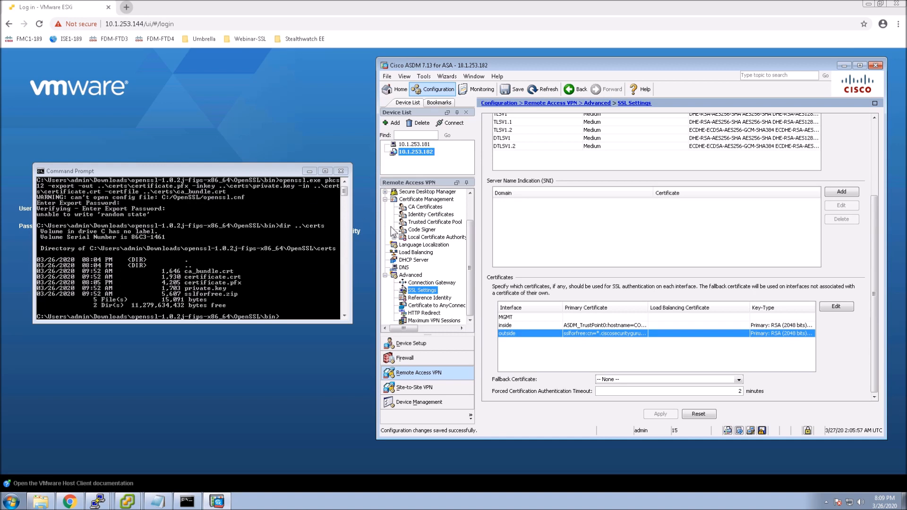
For the sslforfree trustpoint's CA certificate, disable accepting certificates issued by this CA and by its subordinate CAs
{"action": "left_click", "coordinate": [433, 207]}
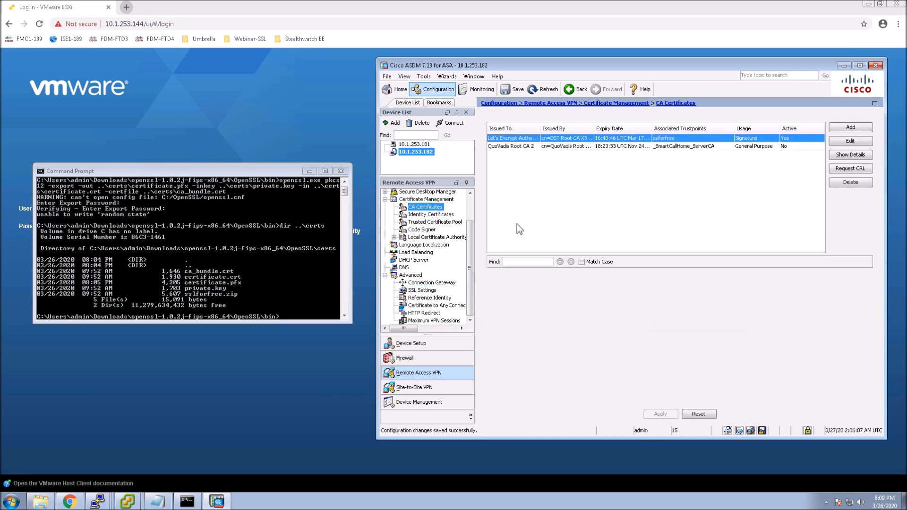
{"action": "left_click", "coordinate": [850, 141]}
{"action": "left_click", "coordinate": [740, 132]}
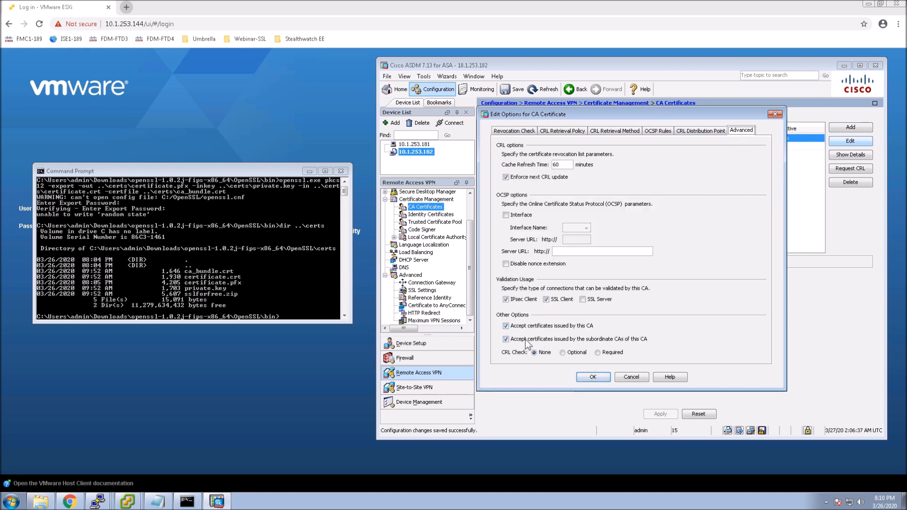
{"action": "left_click", "coordinate": [506, 326]}
{"action": "left_click", "coordinate": [506, 338]}
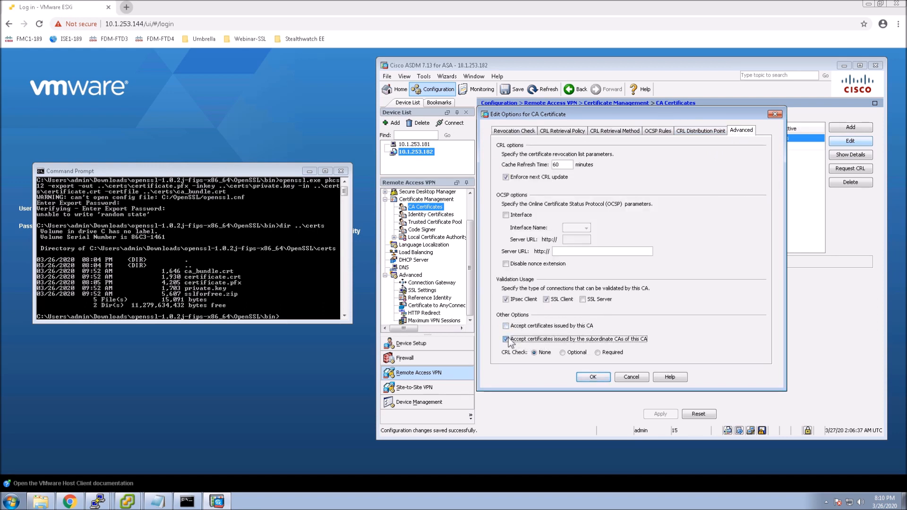
{"action": "left_click", "coordinate": [586, 376]}
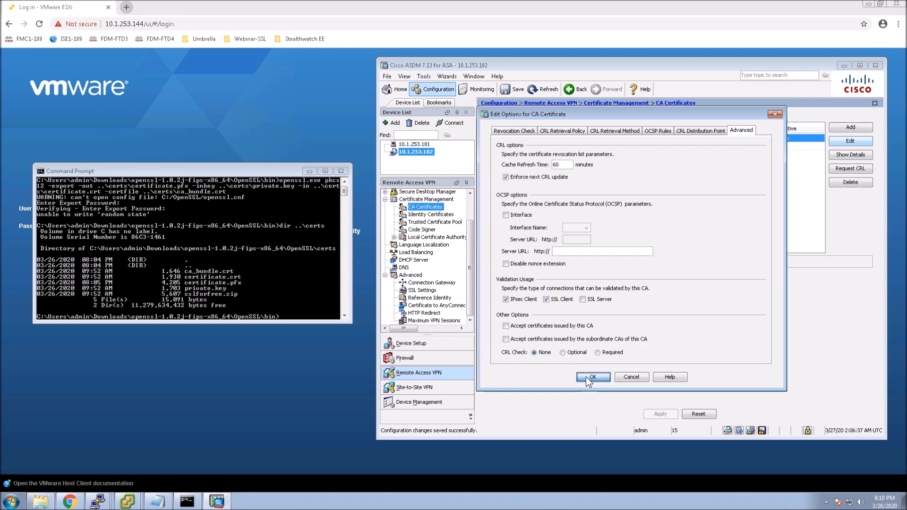
For the QuoVadis Root CA 2 certificate, disable accepting certificates issued by this CA and its subordinate CAs, and apply the CA certificate changes
{"action": "left_click", "coordinate": [714, 146]}
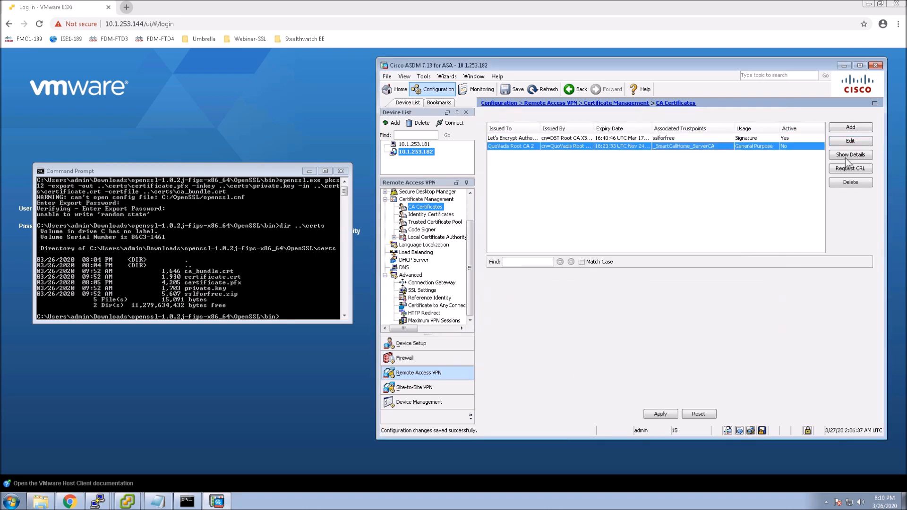
{"action": "left_click", "coordinate": [851, 140]}
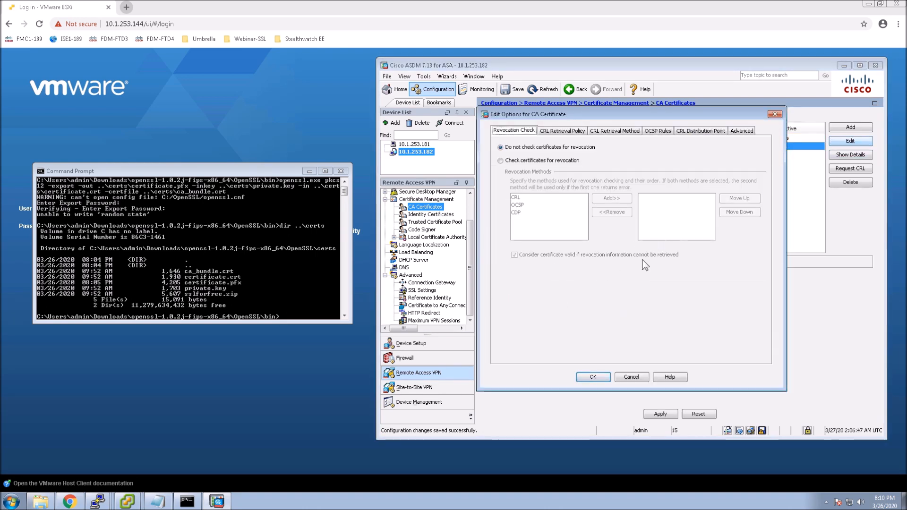
{"action": "left_click", "coordinate": [740, 132]}
{"action": "left_click", "coordinate": [524, 340]}
{"action": "left_click", "coordinate": [528, 329]}
{"action": "left_click", "coordinate": [589, 378]}
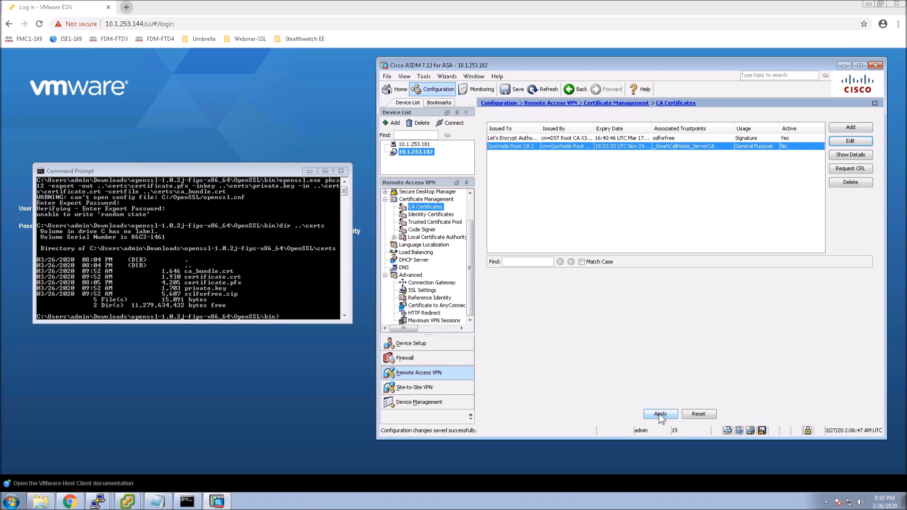
{"action": "left_click", "coordinate": [660, 415]}
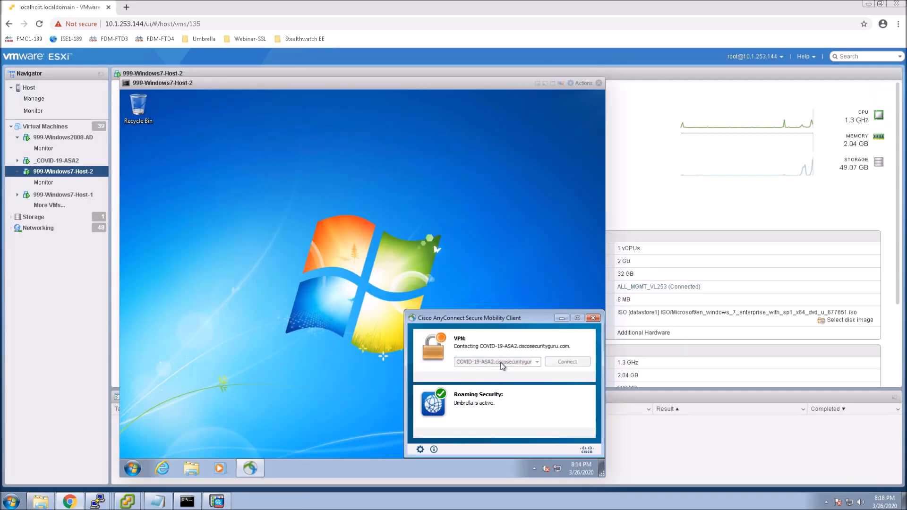
In Cisco AnyConnect on the 999-Windows7-Host-2 virtual machine, enter the VPN account password and submit the RA-VPN login
{"action": "left_click", "coordinate": [340, 341]}
{"action": "type", "text": "**"}
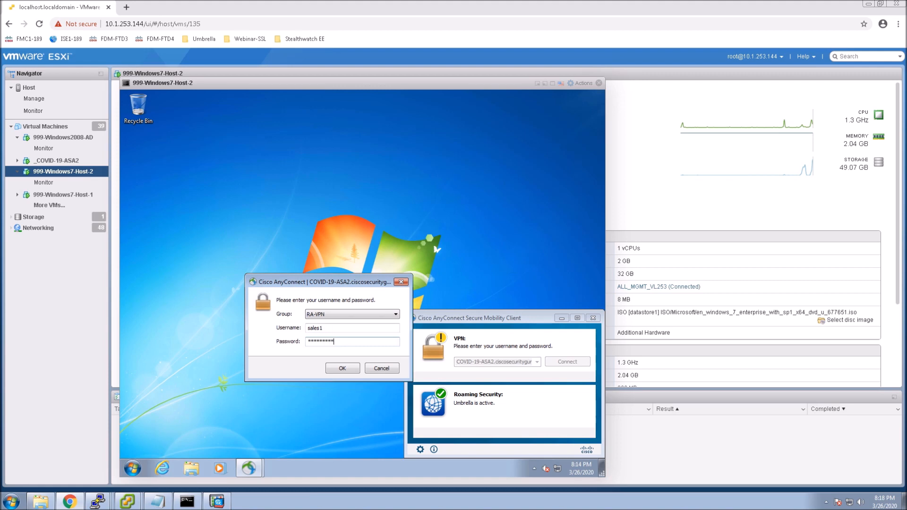
{"action": "type", "text": "********"}
{"action": "key", "text": "Return"}
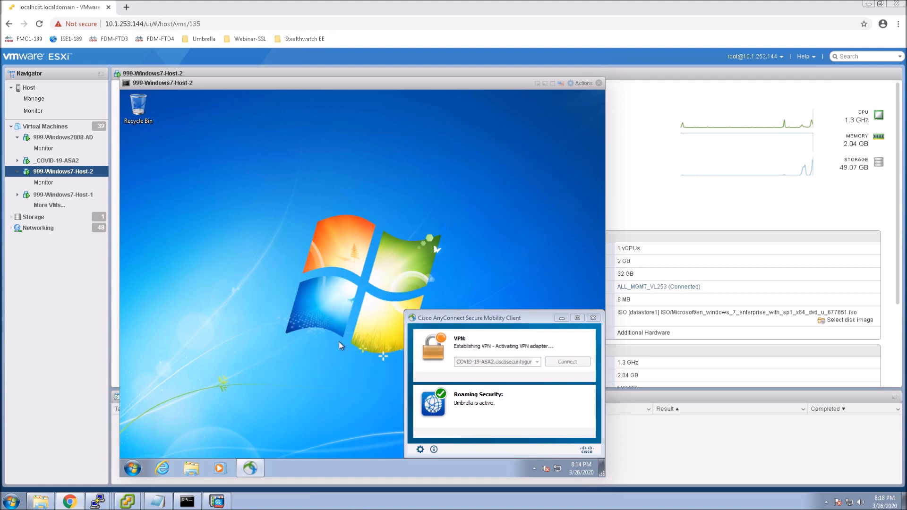